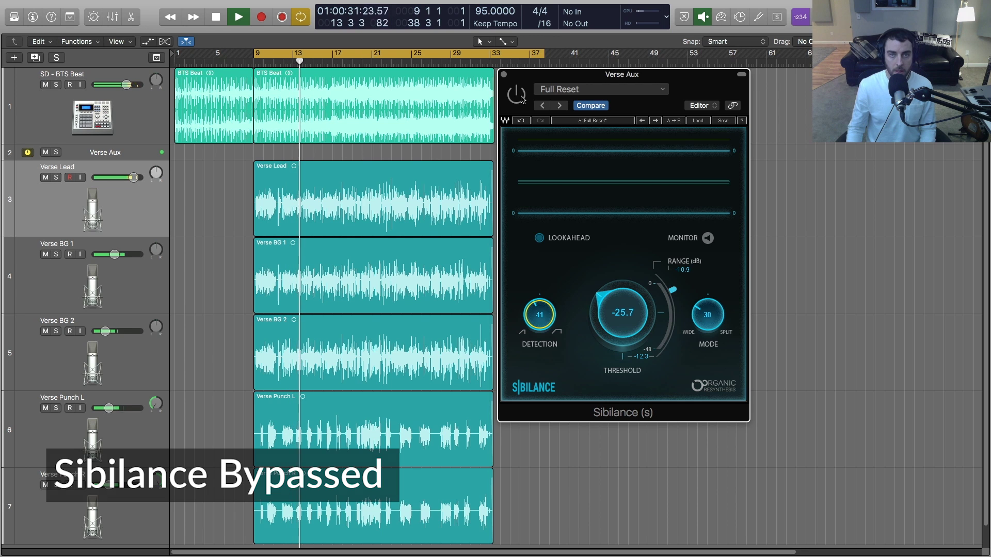
# Compare the verse vocals with the Sibilance plugin bypassed and active during playback.
pyautogui.press('space')
pyautogui.click(517, 95)
pyautogui.press('space')
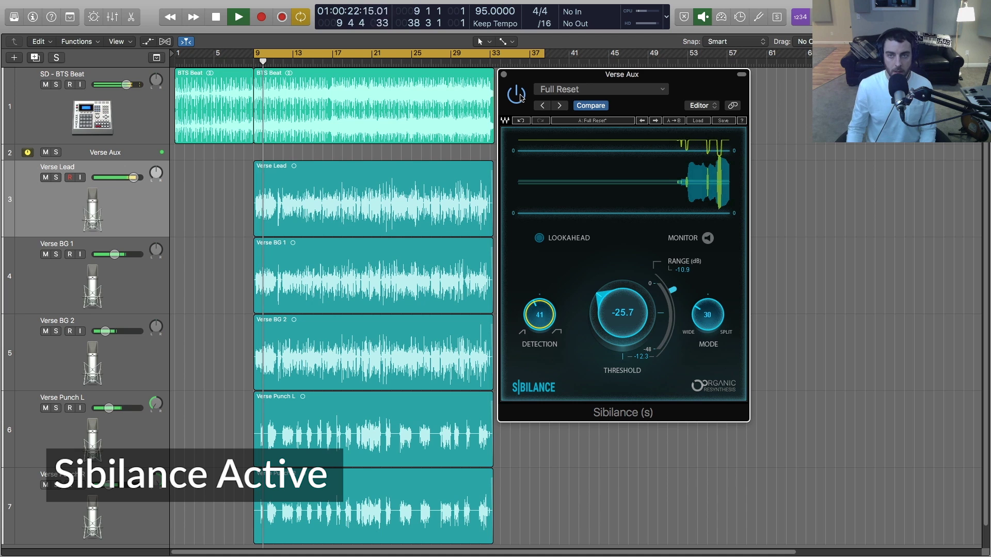
# Load the Full Reset factory preset in Sibilance and play the verse to hear the vocals without de-essing.
pyautogui.moveTo(630, 332); pyautogui.dragTo(631, 325)
pyautogui.moveTo(673, 289); pyautogui.dragTo(672, 288)
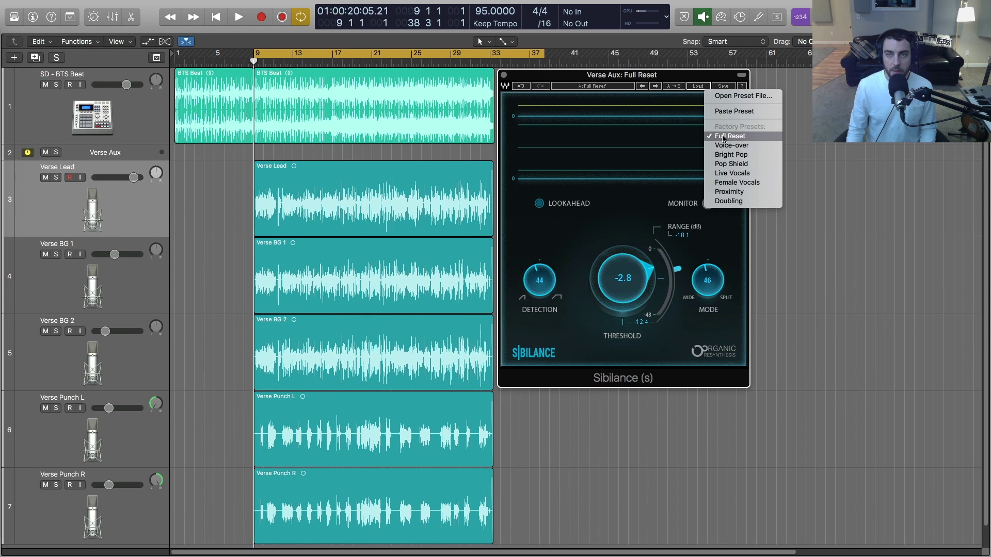
pyautogui.click(727, 135)
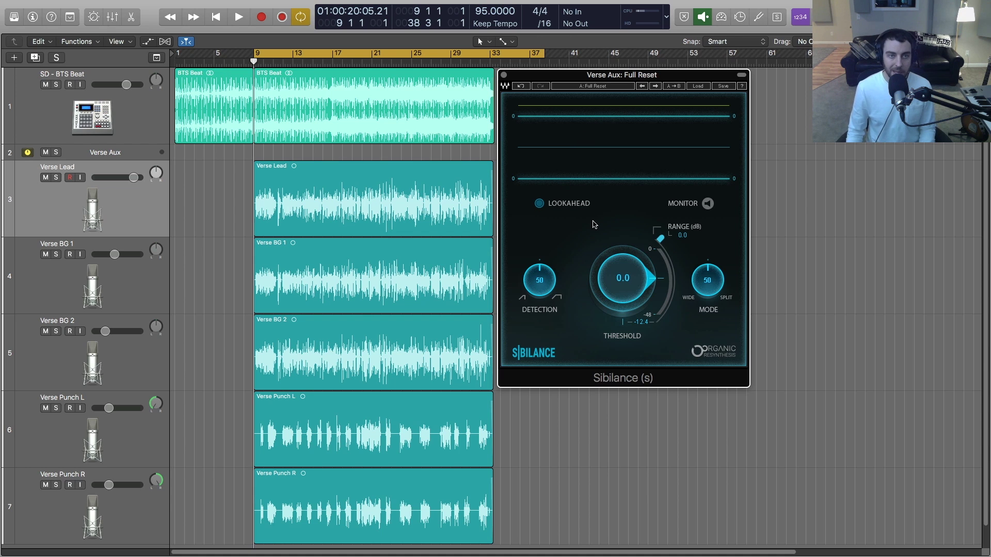
pyautogui.press('space')
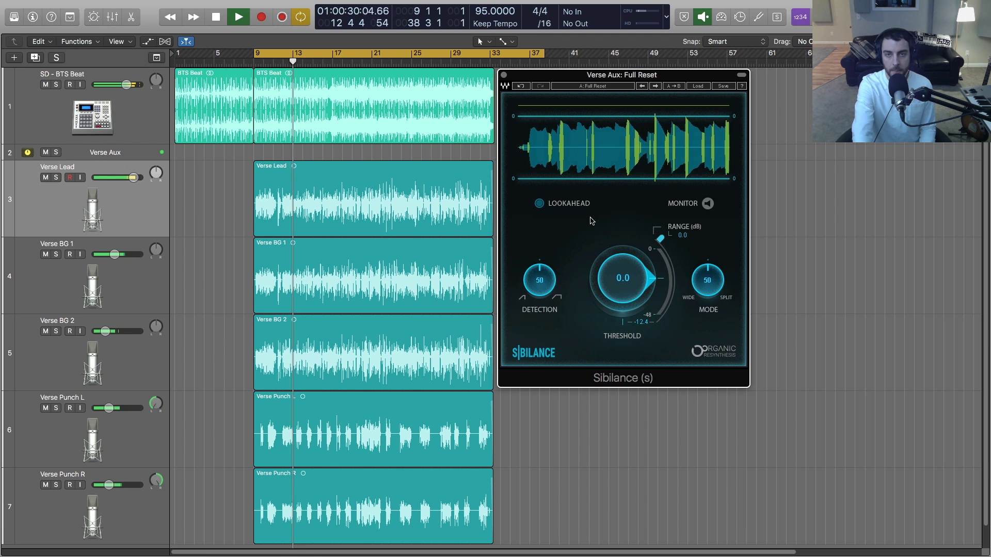
pyautogui.press('space')
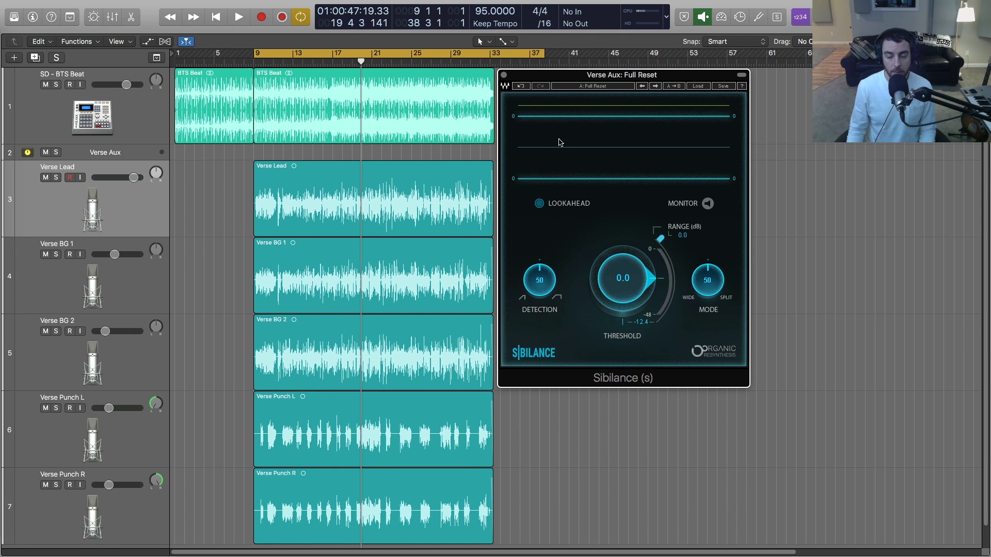
# Set the Sibilance threshold to -27.1 and the range to -13.7 dB while playing the verse.
pyautogui.moveTo(623, 279); pyautogui.dragTo(623, 304)
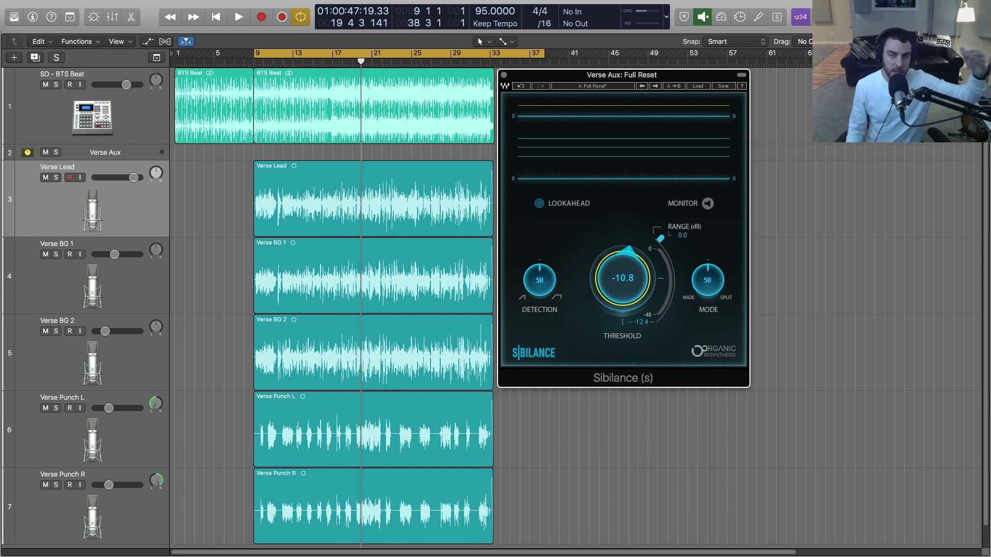
pyautogui.moveTo(623, 304); pyautogui.dragTo(623, 284)
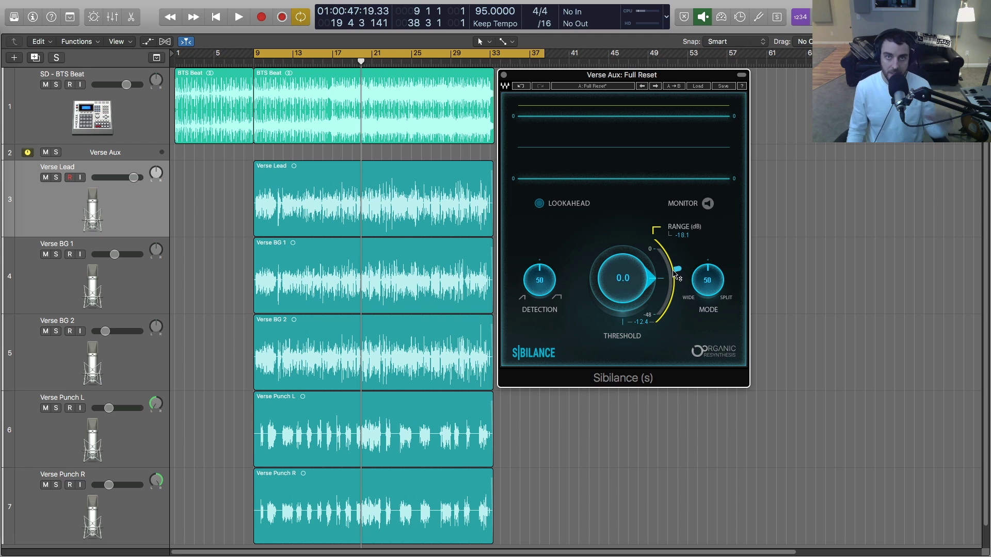
pyautogui.moveTo(623, 278); pyautogui.dragTo(621, 310)
pyautogui.press('space')
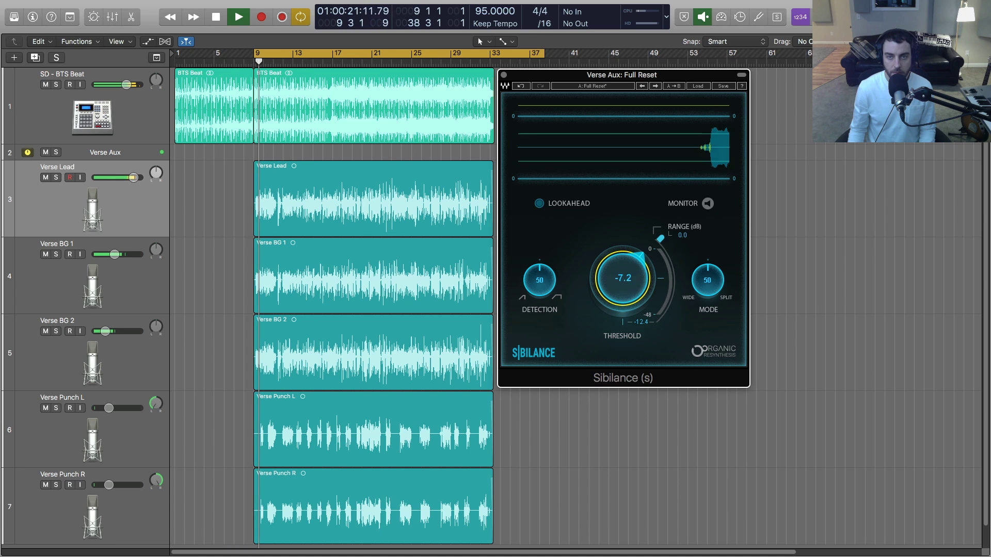
pyautogui.moveTo(653, 250); pyautogui.dragTo(676, 267)
pyautogui.press('space')
pyautogui.press('space')
pyautogui.moveTo(611, 277); pyautogui.dragTo(611, 297)
pyautogui.moveTo(675, 264); pyautogui.dragTo(673, 257)
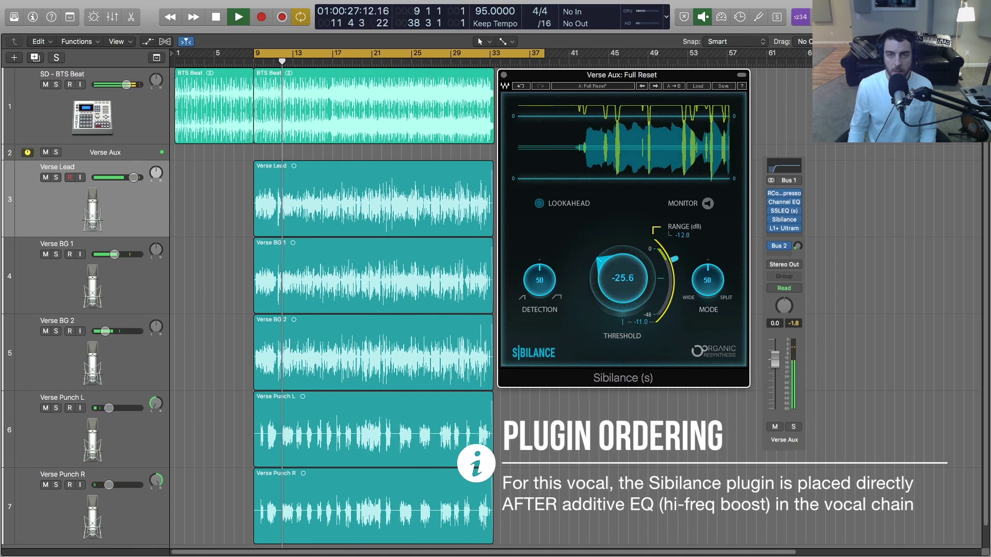
pyautogui.press('space')
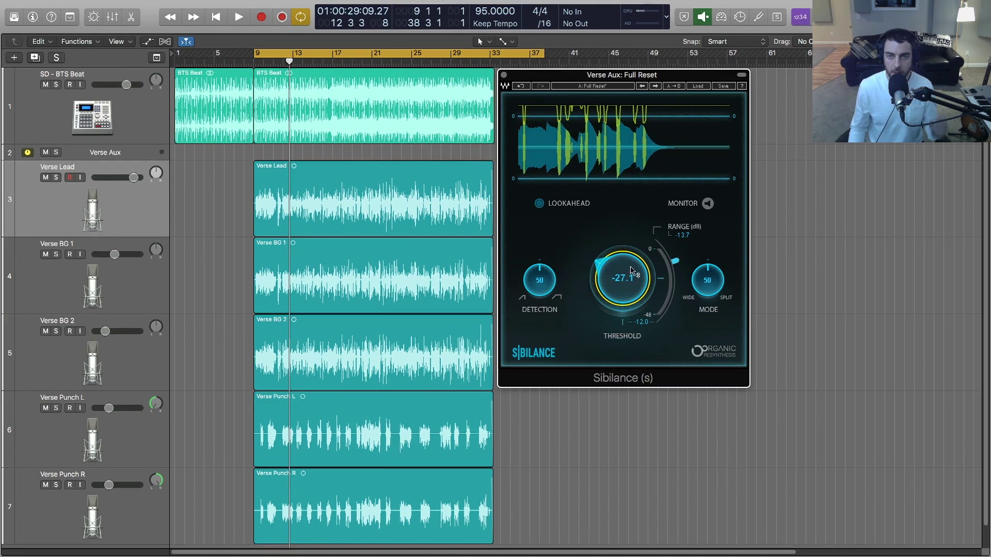
# Monitor only the detected sibilance from bar 17 and solo the Verse Lead track to hear it alone.
pyautogui.click(708, 204)
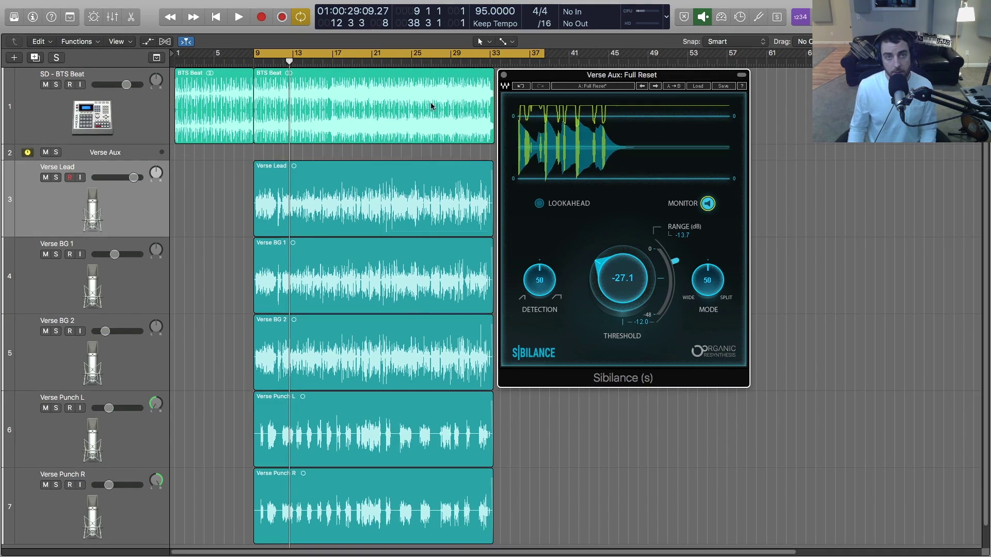
pyautogui.click(333, 55)
pyautogui.press('space')
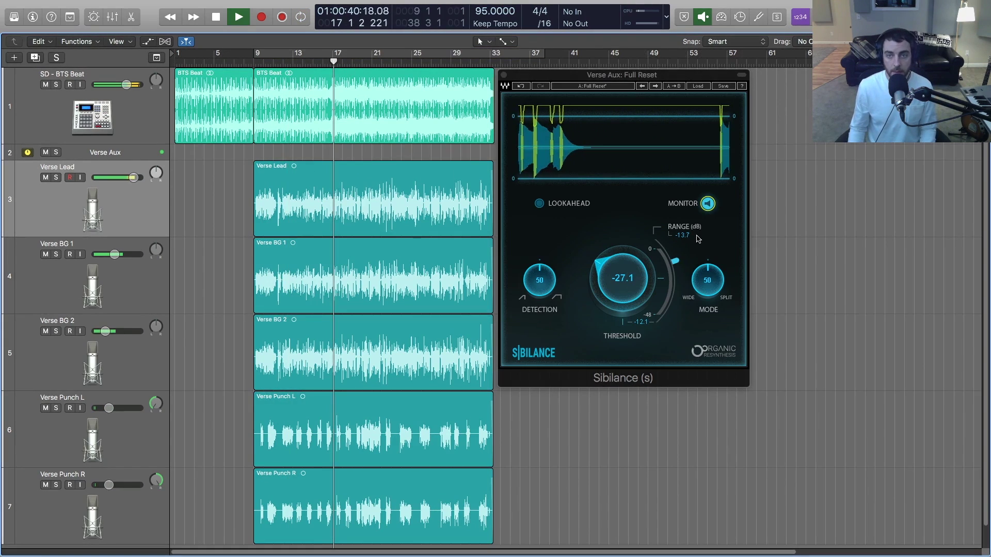
pyautogui.press('s')
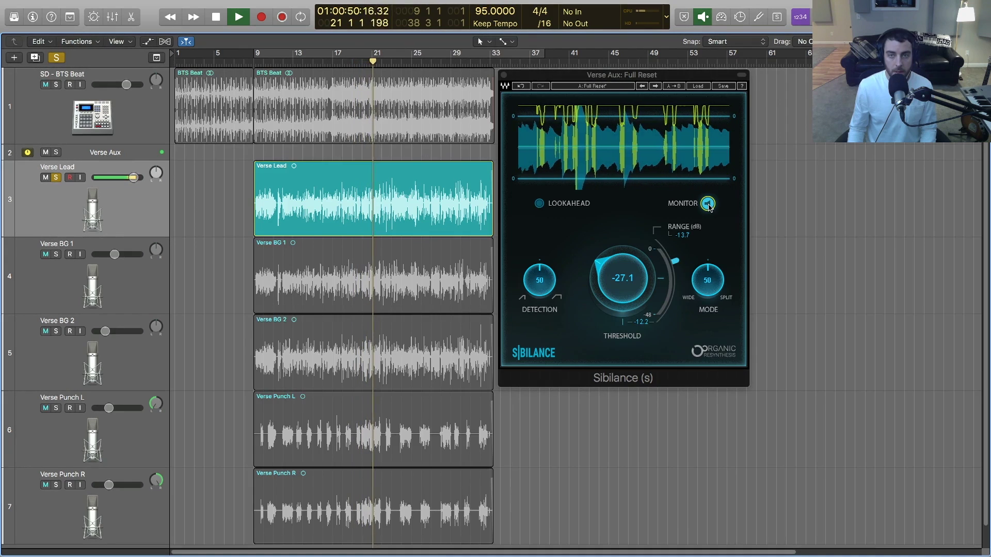
pyautogui.press('space')
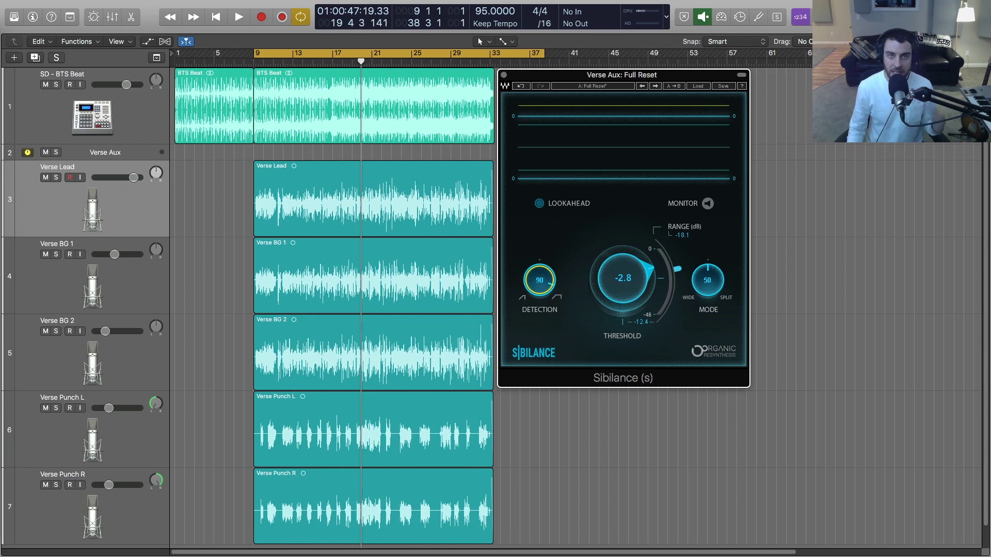
# Set the Sibilance detection to 33 while auditioning the vocals.
pyautogui.moveTo(539, 280); pyautogui.dragTo(539, 272)
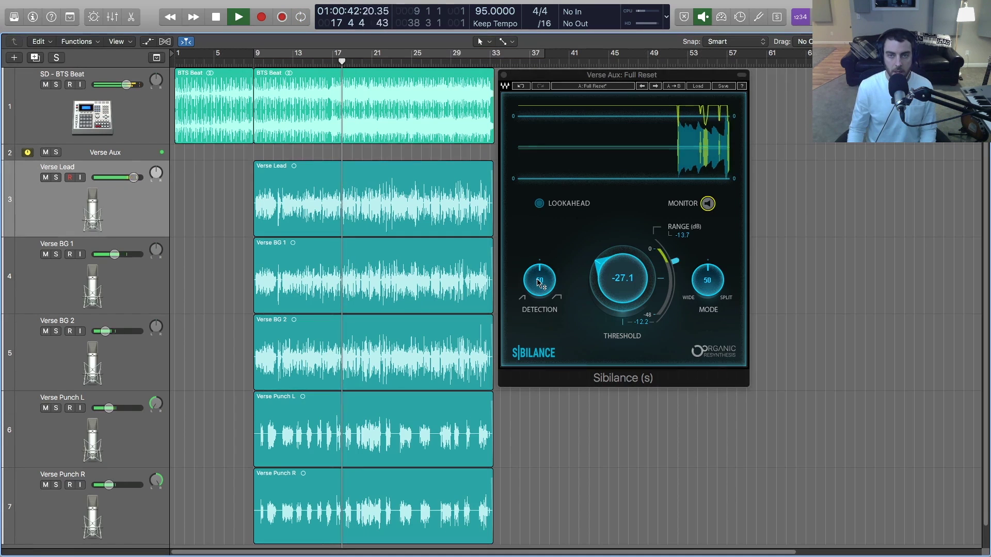
pyautogui.moveTo(539, 281)
pyautogui.mouseDown()
pyautogui.moveTo(540, 299)
pyautogui.moveTo(544, 283)
pyautogui.mouseUp()
pyautogui.press('space')
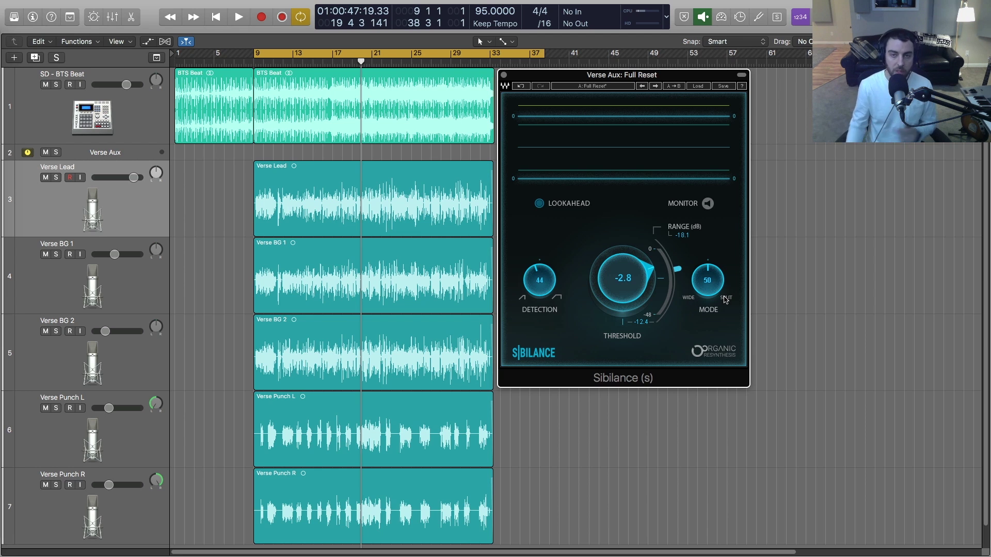
# Fine-tune Sibilance during playback to mode 30, range -10.9 dB, threshold -25.7 and detection 43.
pyautogui.moveTo(708, 280); pyautogui.dragTo(708, 320)
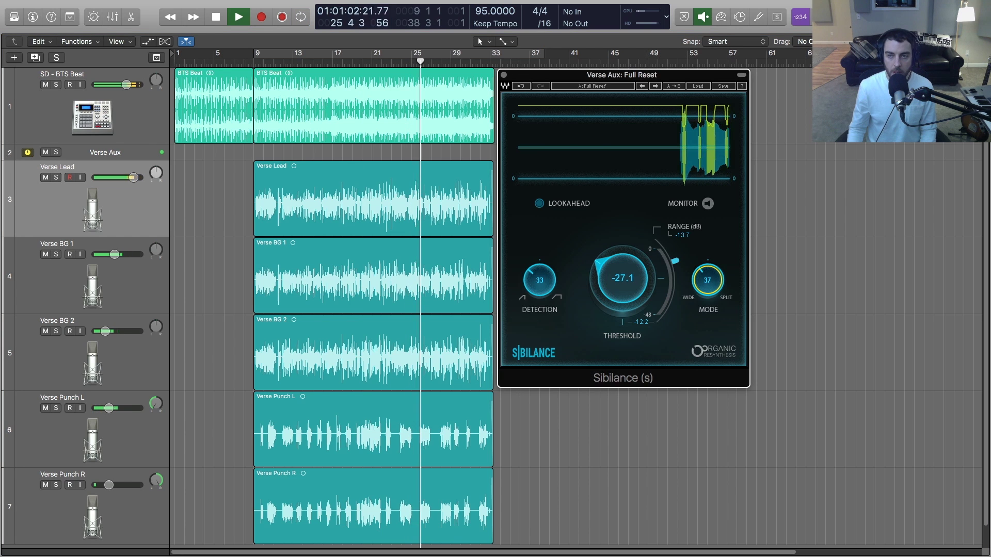
pyautogui.moveTo(707, 280)
pyautogui.mouseDown()
pyautogui.moveTo(707, 264)
pyautogui.moveTo(708, 297)
pyautogui.mouseUp()
pyautogui.moveTo(674, 261); pyautogui.dragTo(708, 282)
pyautogui.moveTo(622, 278); pyautogui.dragTo(622, 276)
pyautogui.moveTo(539, 280); pyautogui.dragTo(539, 273)
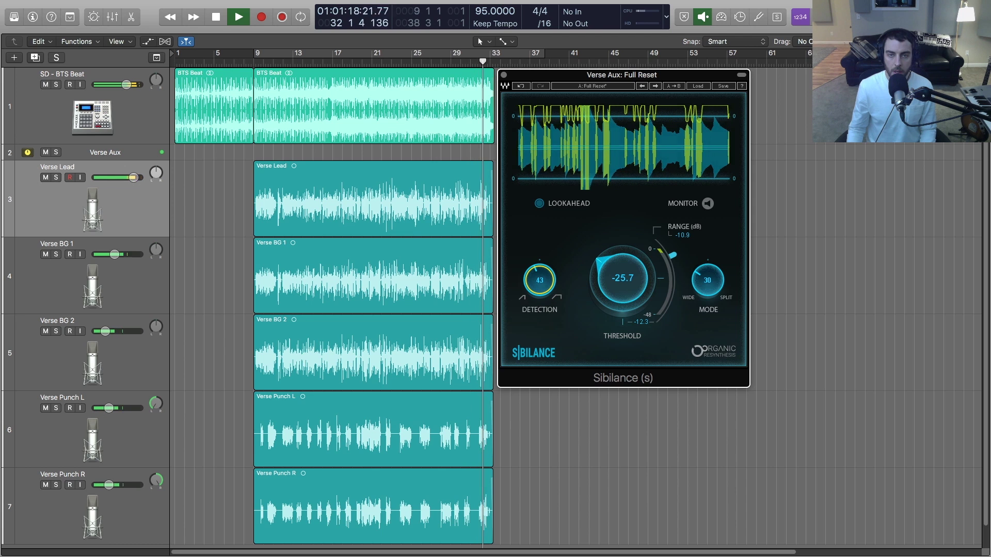